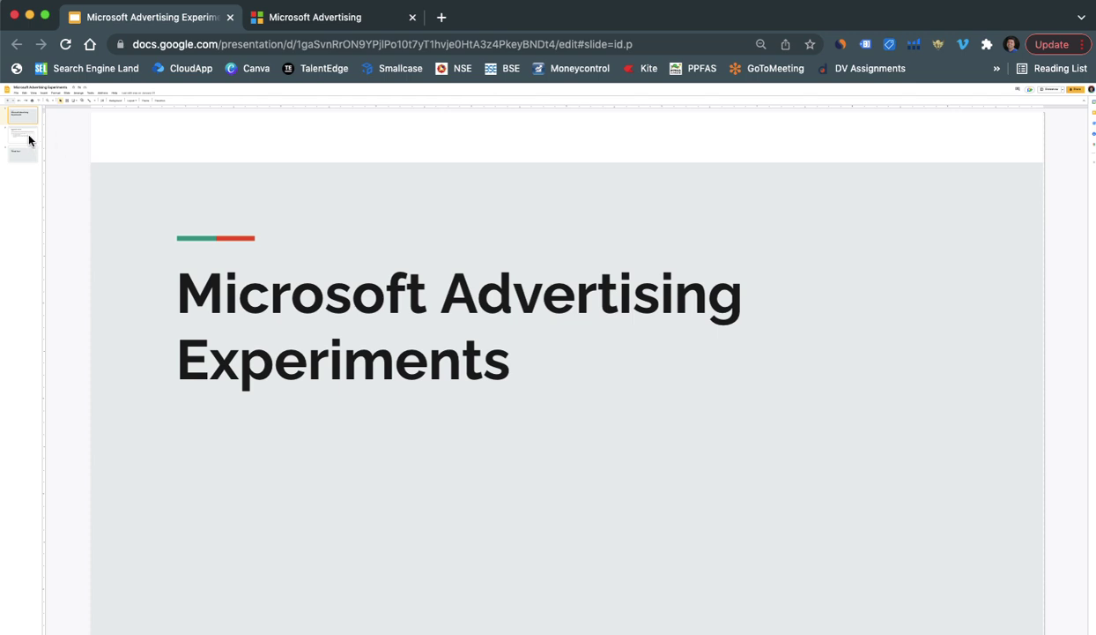
# Step: View the Experiments Overview slide, and switch to Microsoft Advertising to open the Experiments page
pyautogui.click(29, 139)
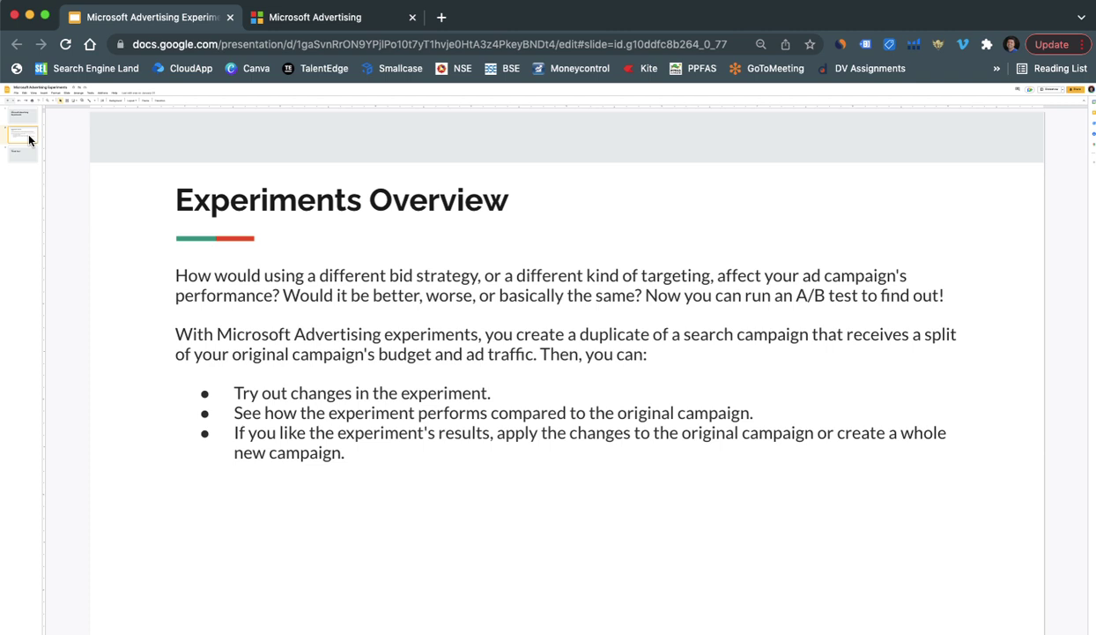
pyautogui.click(302, 17)
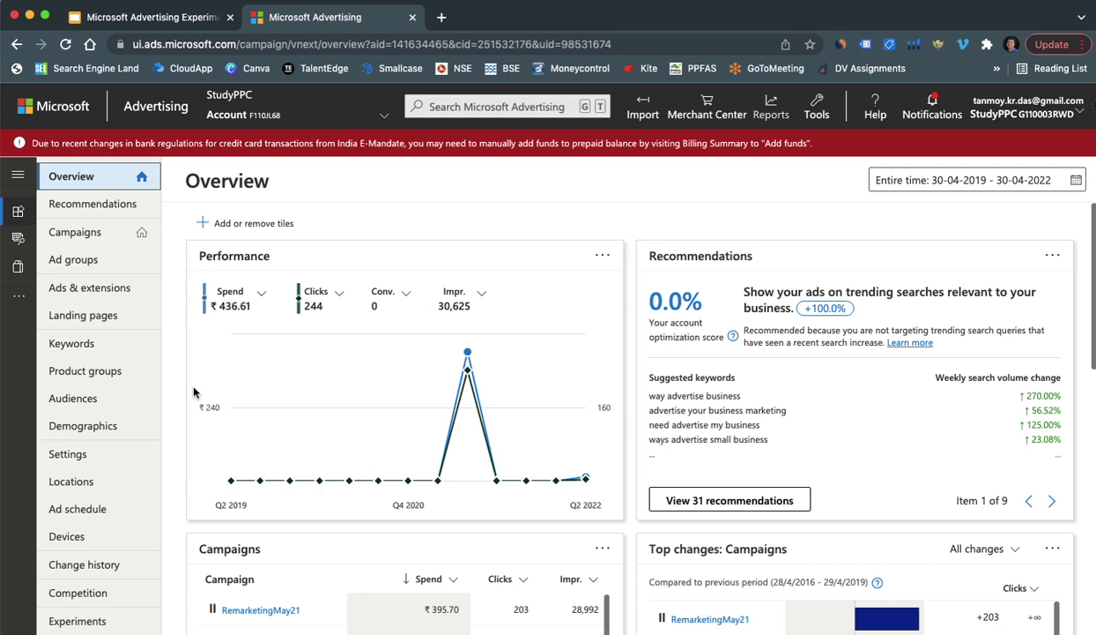
pyautogui.click(81, 624)
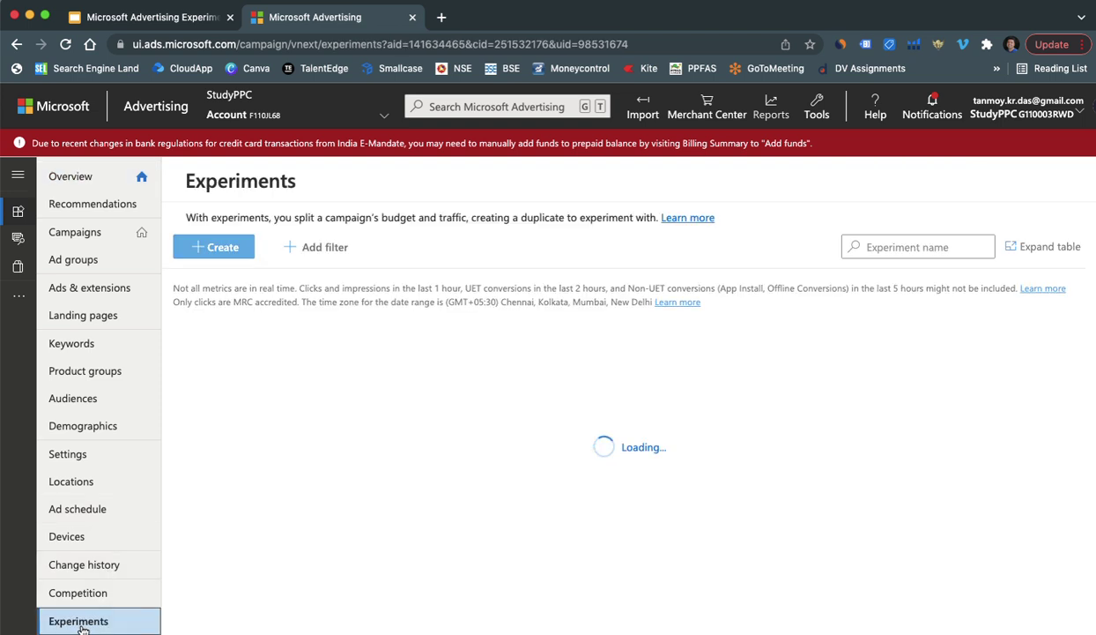
# Step: Create and save an experiment based on the WebsiteVisitsApr1 search campaign, keeping the default name, dates and split
pyautogui.click(226, 250)
pyautogui.click(482, 331)
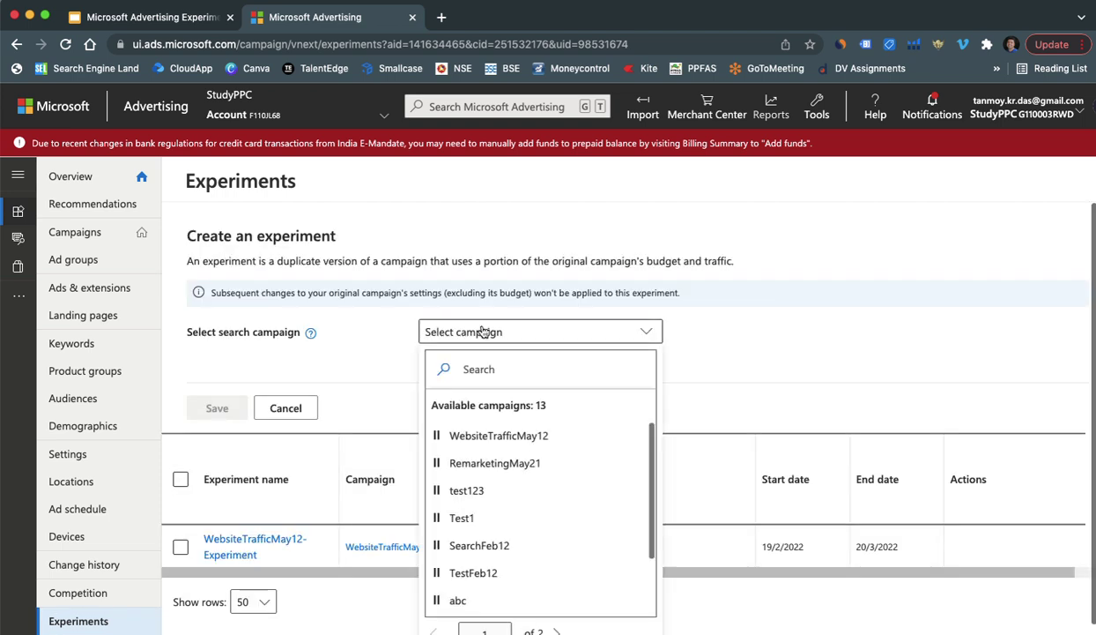
pyautogui.scroll(-3, 467, 502)
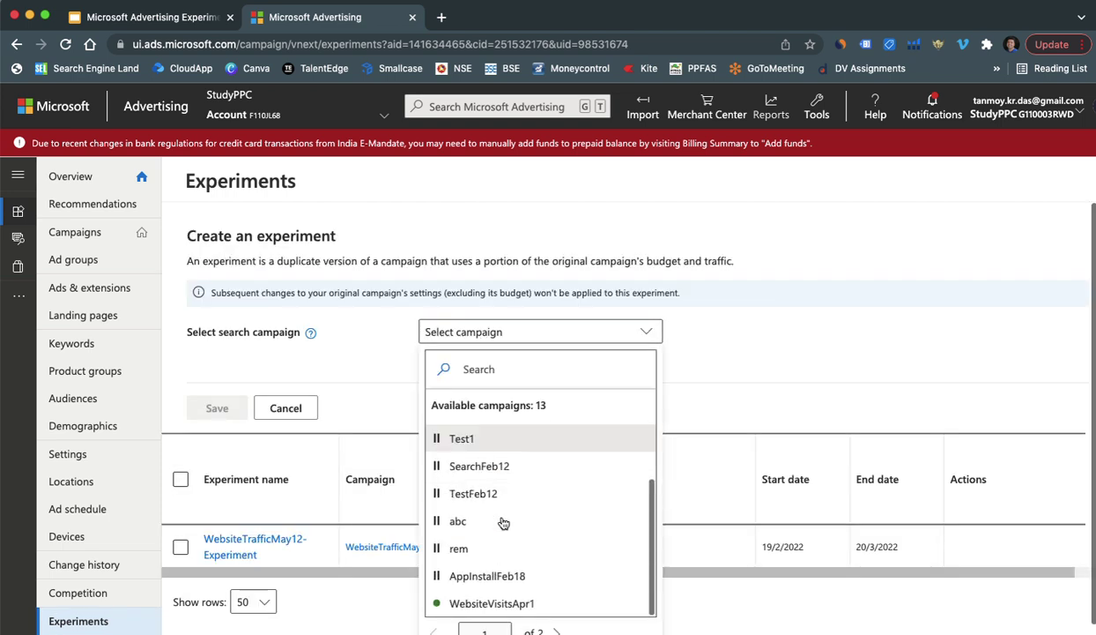
pyautogui.click(483, 603)
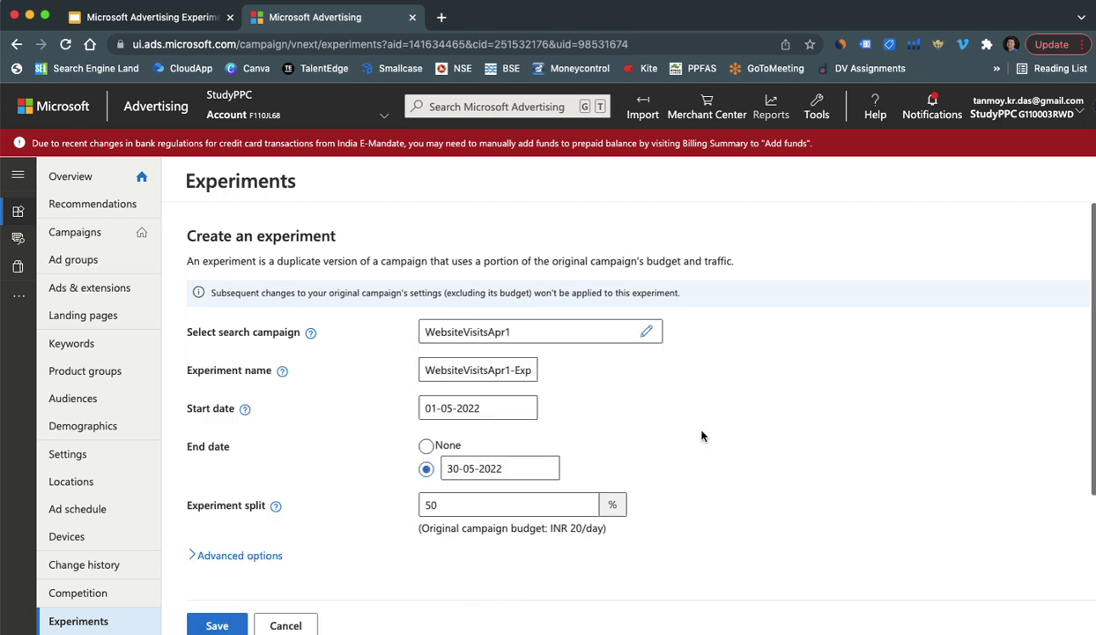
pyautogui.click(514, 363)
pyautogui.scroll(-4, 350, 561)
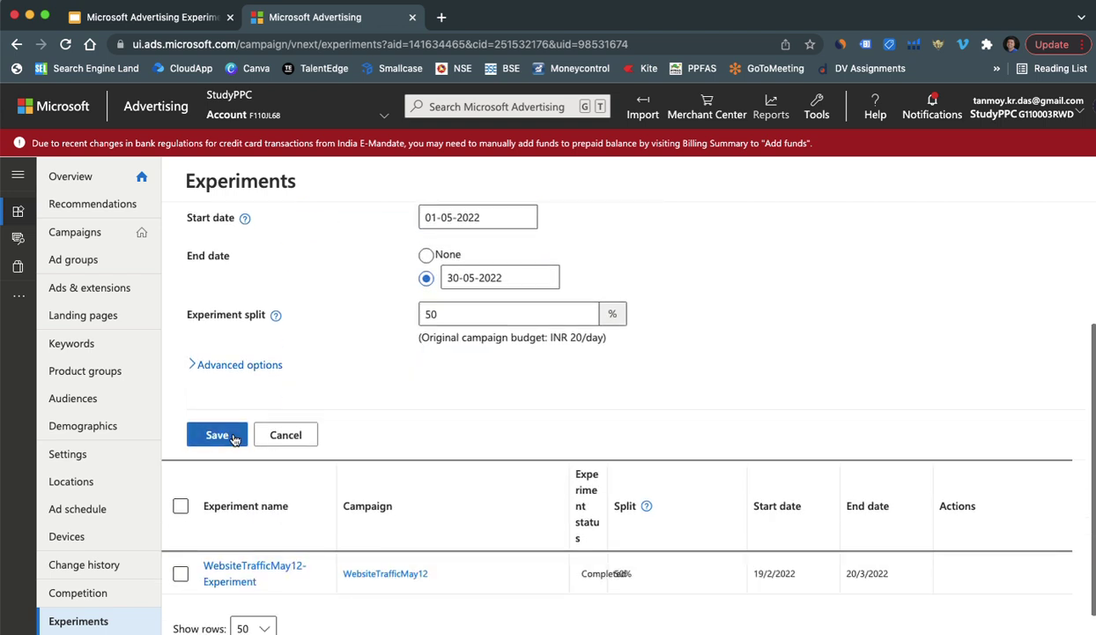
pyautogui.click(217, 435)
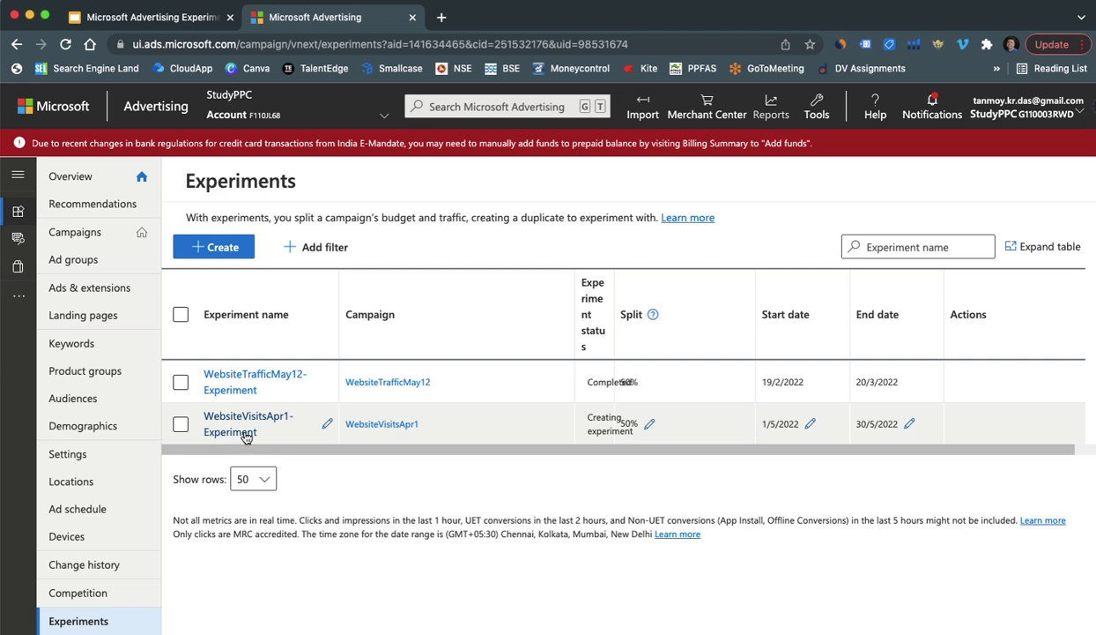
# Step: Open the WebsiteVisitsApr1 experiment and go into its WebsiteAdgroup ad group
pyautogui.click(245, 434)
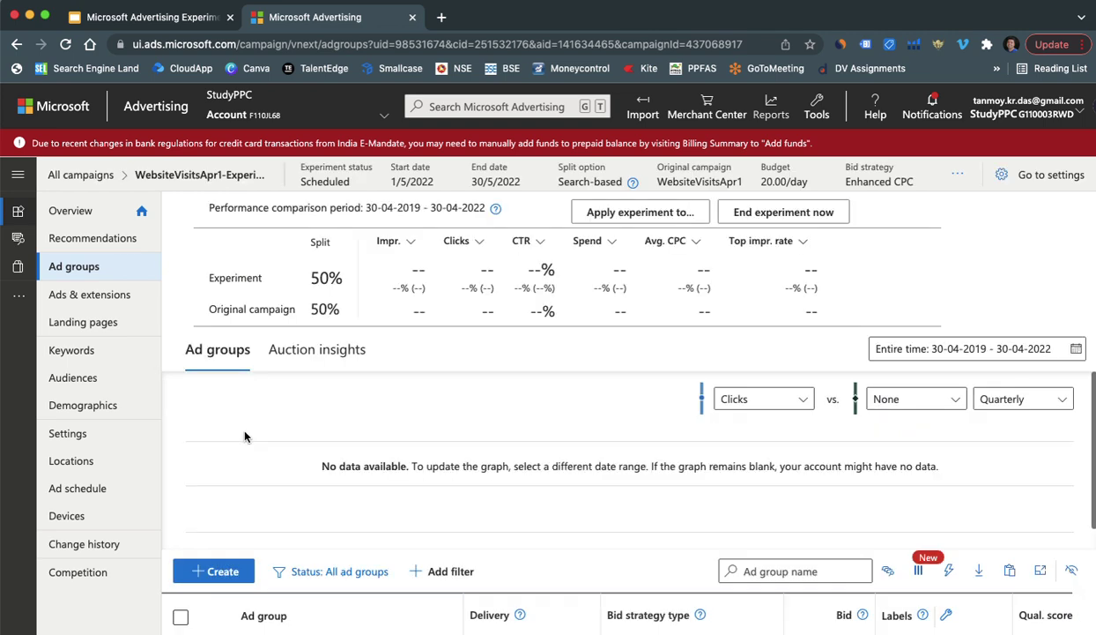
pyautogui.scroll(-3, 353, 511)
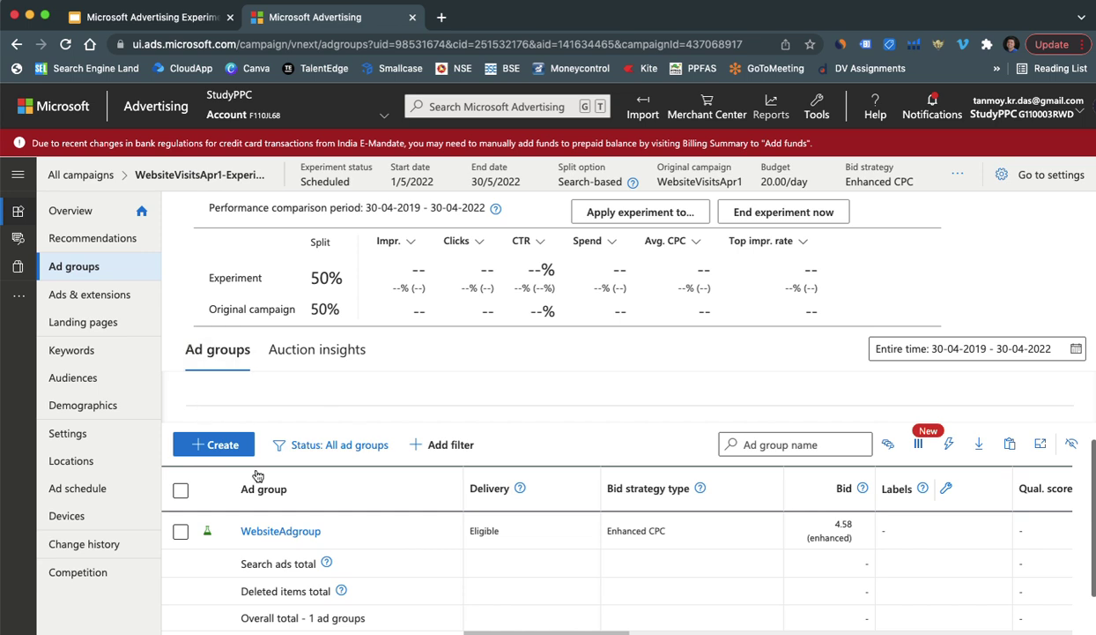
pyautogui.click(299, 531)
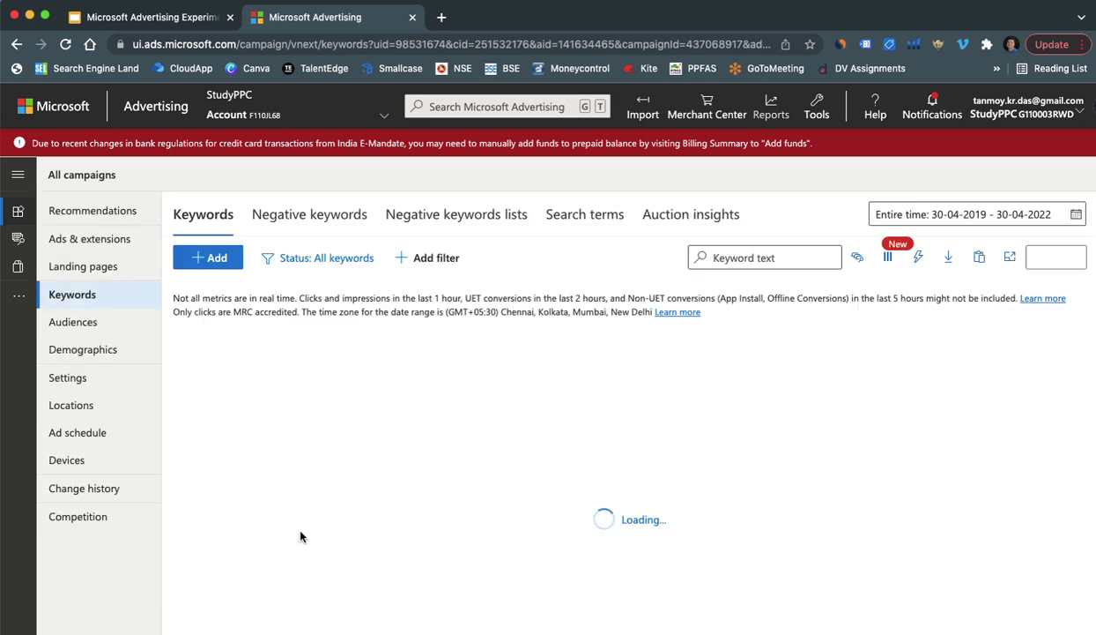
# Step: Change Ad text 1 of the ad group's first ad to "Best Way To Connect With Buyers And Sellers & Get Great Deals." and save it
pyautogui.click(107, 243)
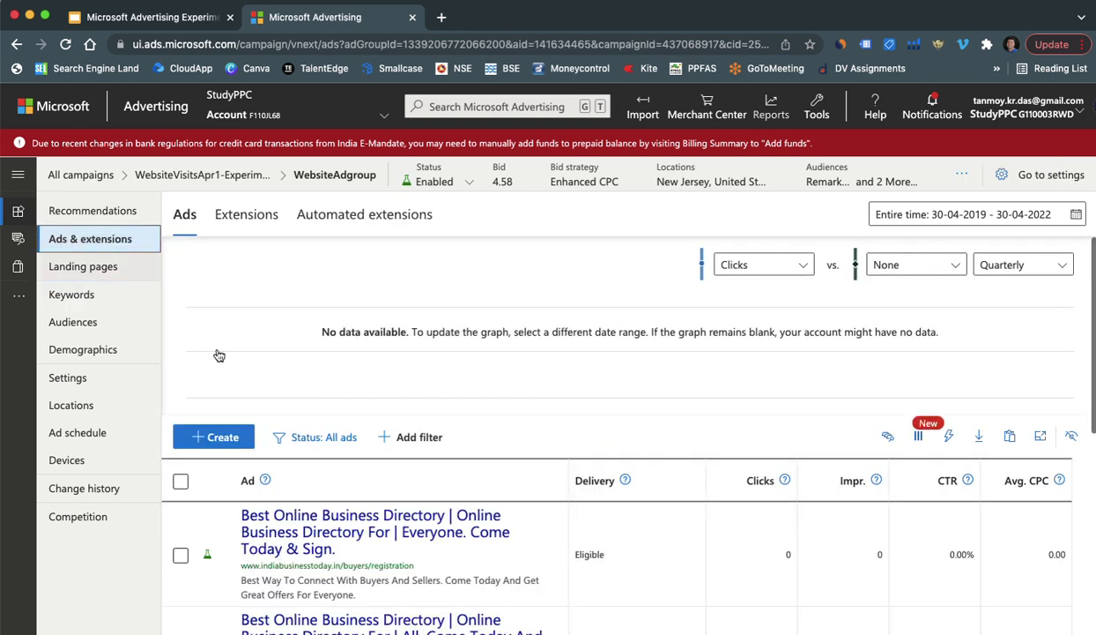
pyautogui.click(557, 557)
pyautogui.scroll(-3, 605, 501)
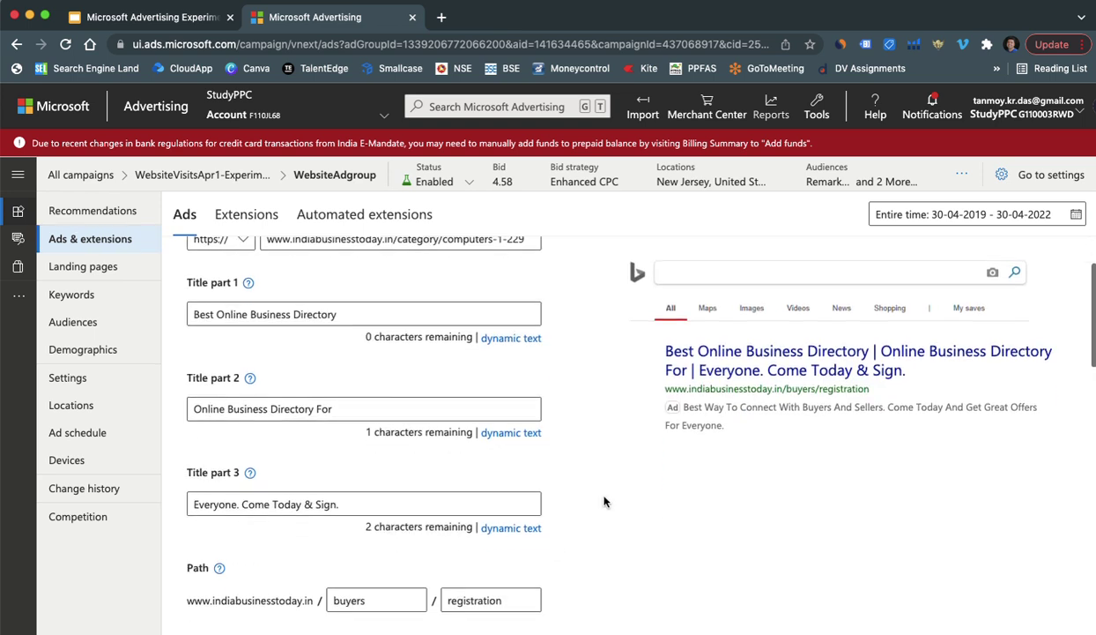
pyautogui.scroll(-2, 604, 501)
pyautogui.click(361, 430)
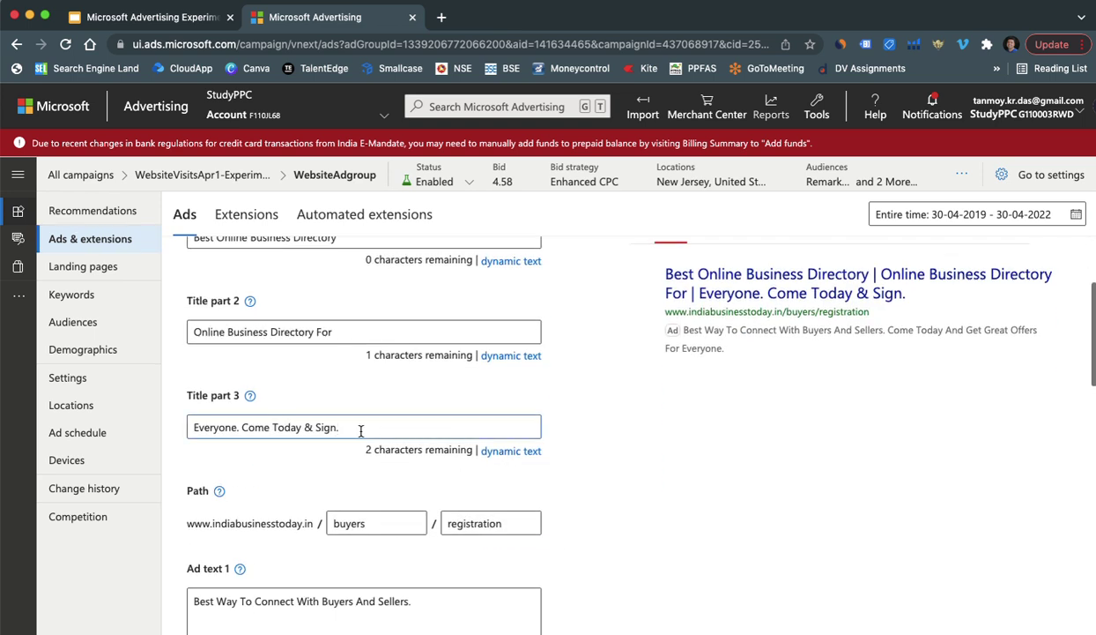
pyautogui.click(423, 605)
pyautogui.write('&')
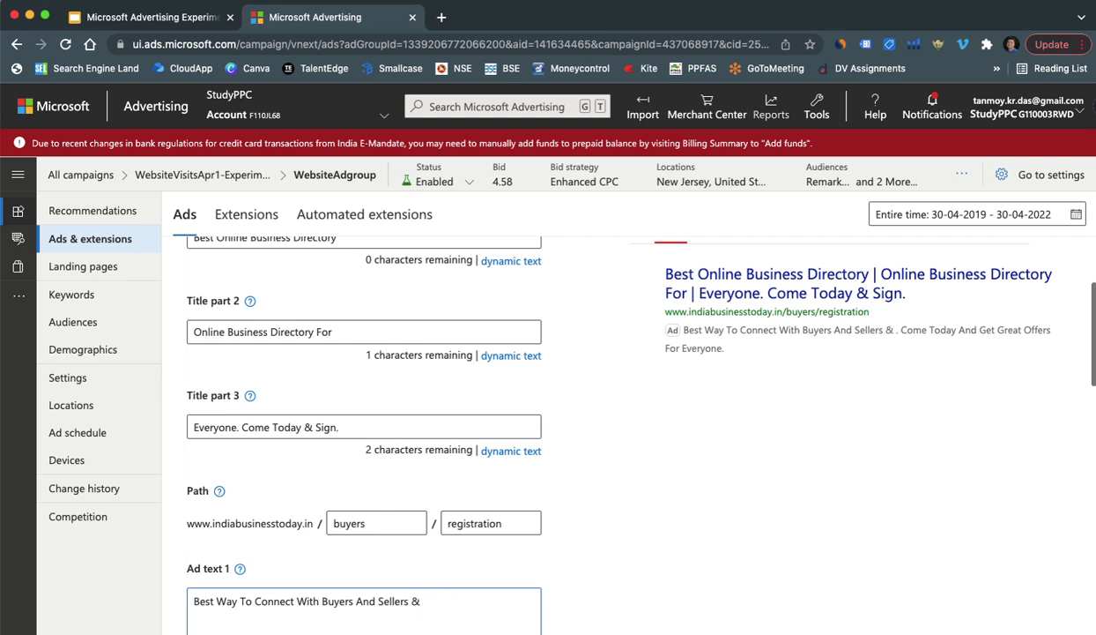
pyautogui.write(' Get Great Deals.')
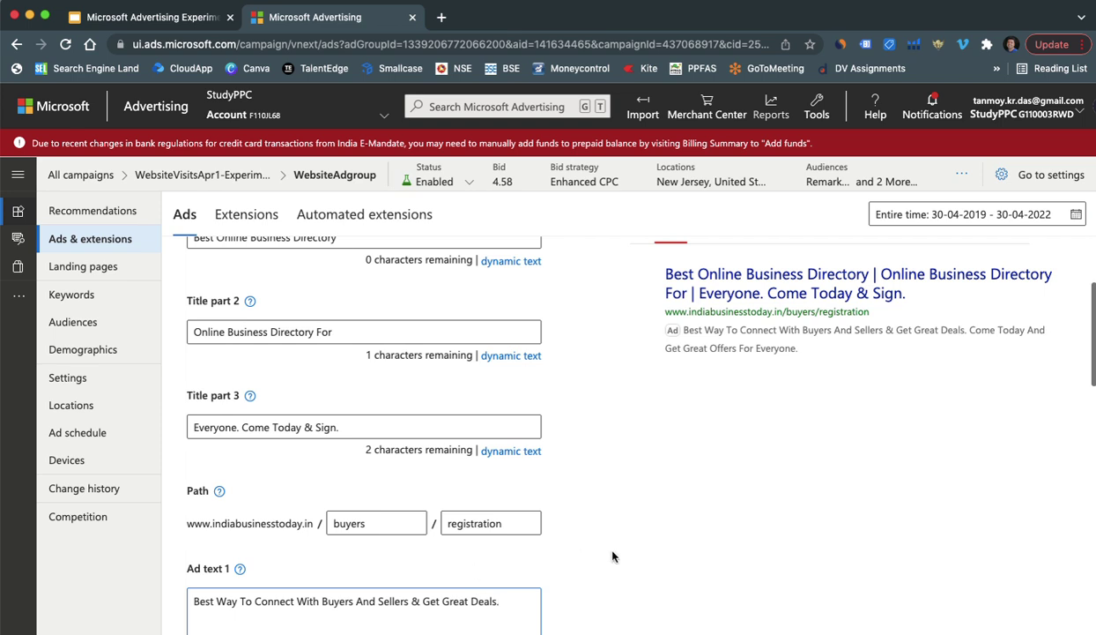
pyautogui.scroll(-7, 613, 555)
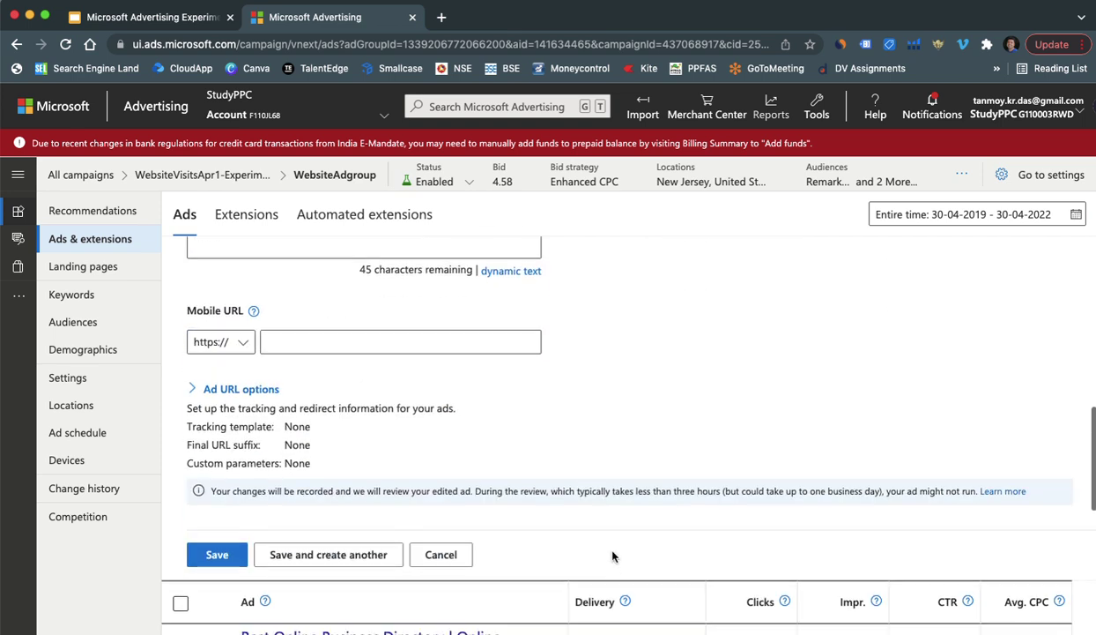
pyautogui.click(217, 554)
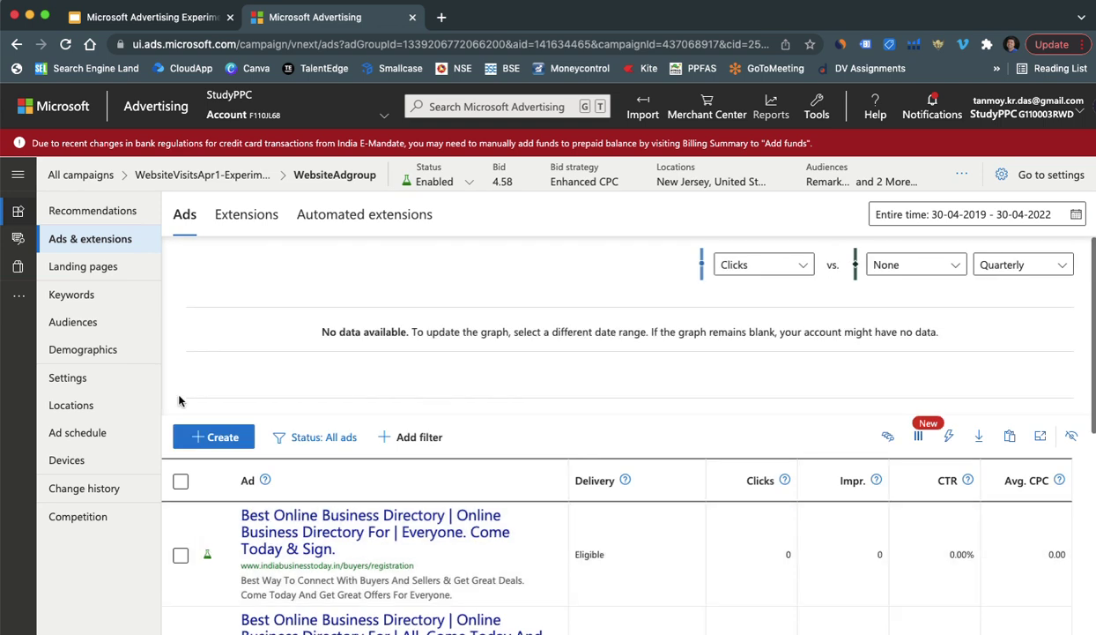
# Step: Add the keyword "online business listing" to WebsiteAdgroup and save it
pyautogui.click(84, 305)
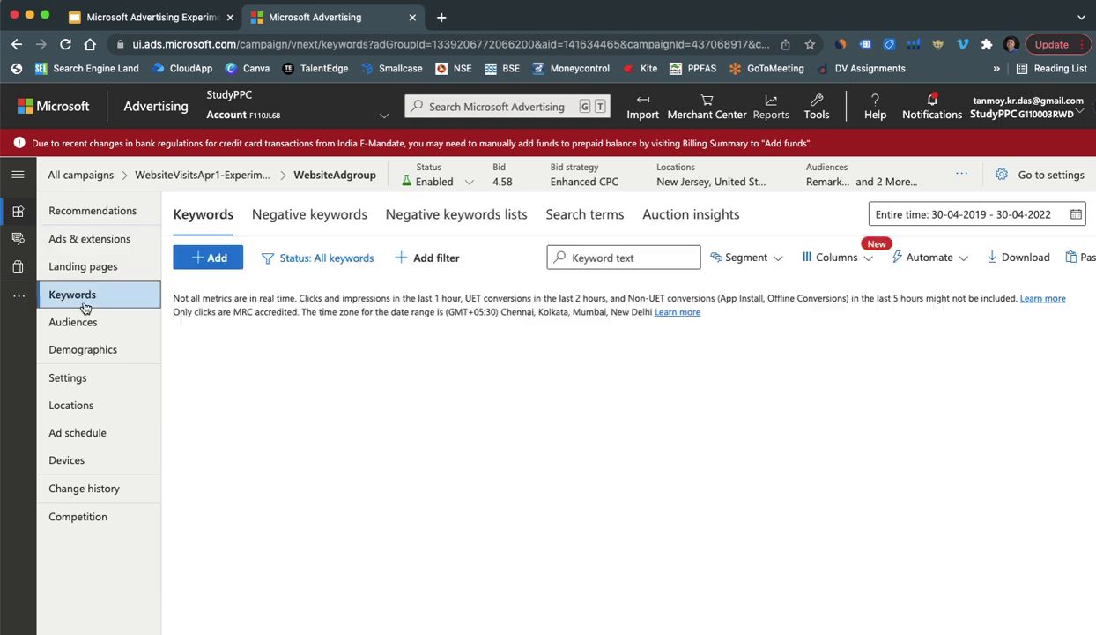
pyautogui.click(212, 438)
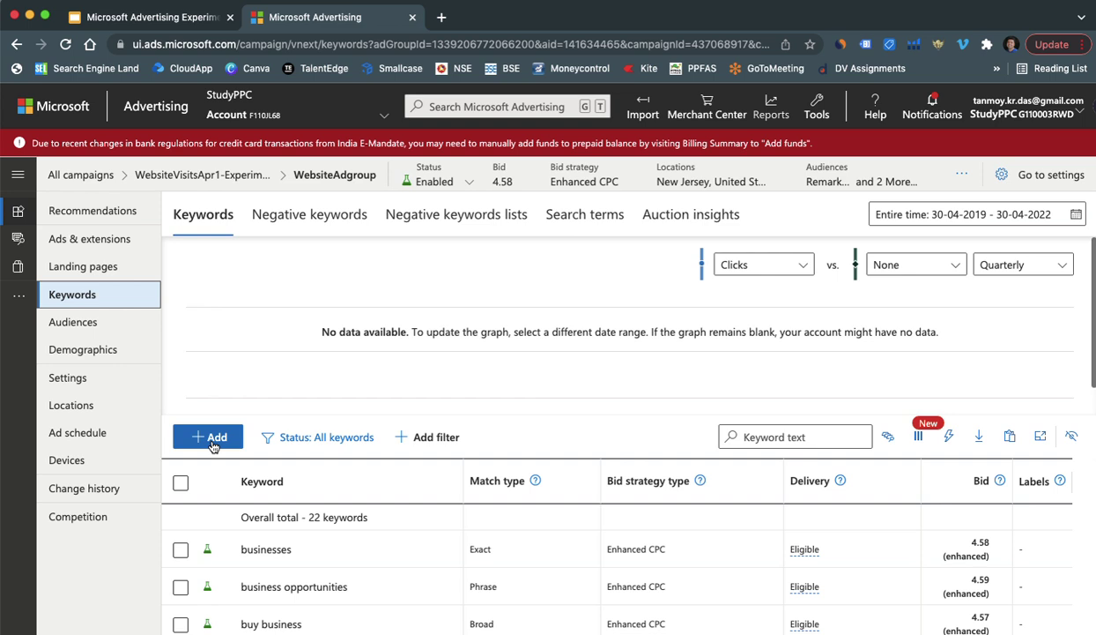
pyautogui.click(254, 351)
pyautogui.write('o')
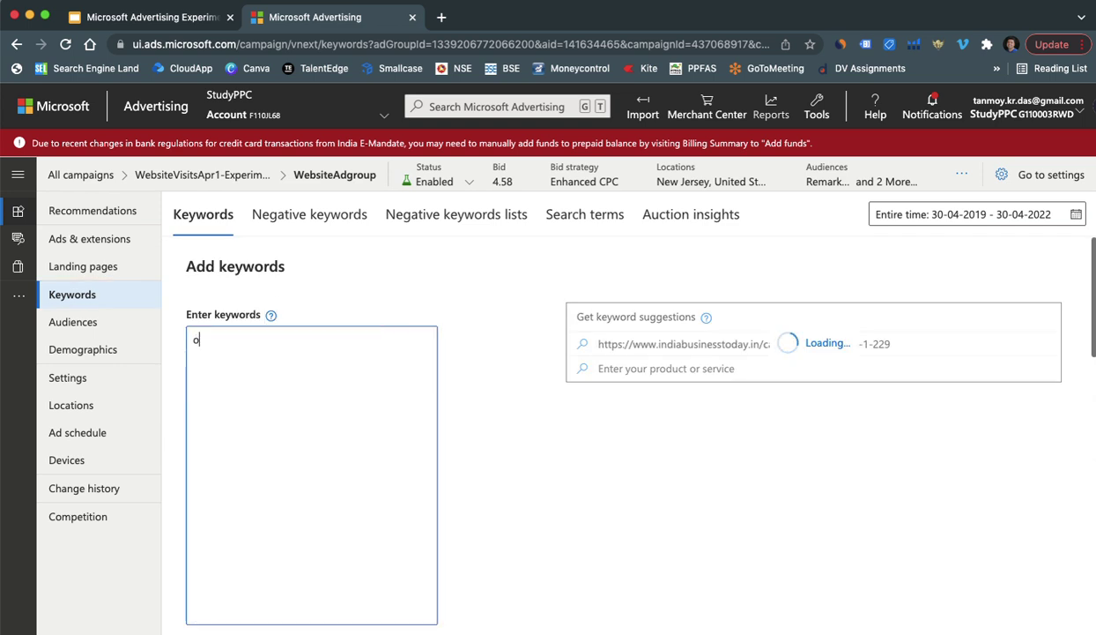
pyautogui.write('nline business listisn')
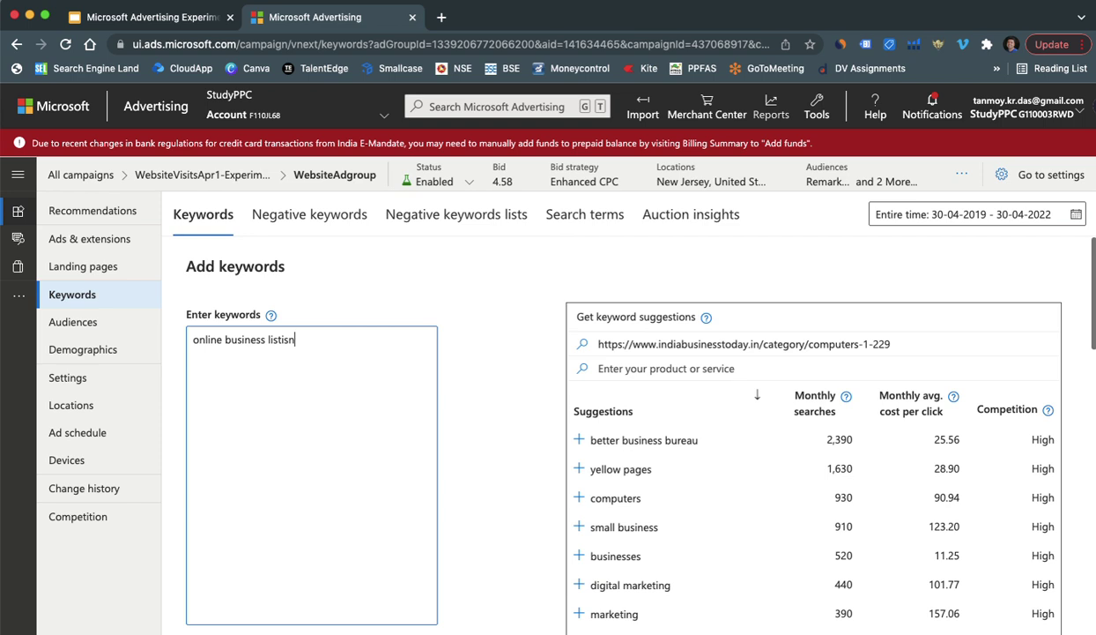
pyautogui.press('BackSpace')
pyautogui.write('g')
pyautogui.scroll(-5, 172, 511)
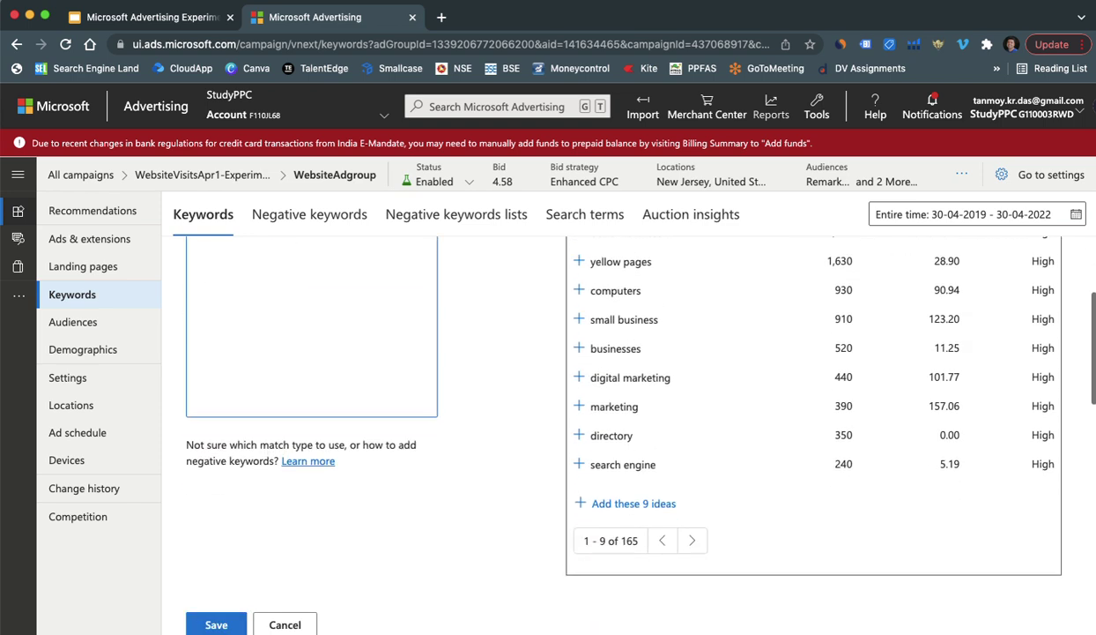
pyautogui.click(215, 562)
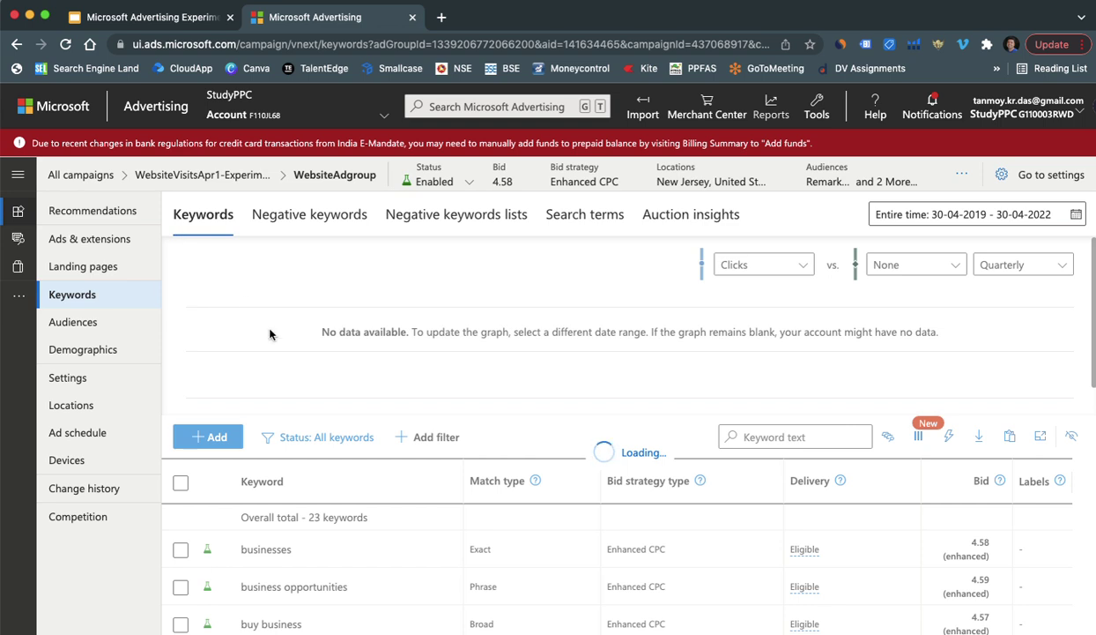
# Step: Examine the ad group's audience associations, the form for creating an association, and the age demographics
pyautogui.click(78, 322)
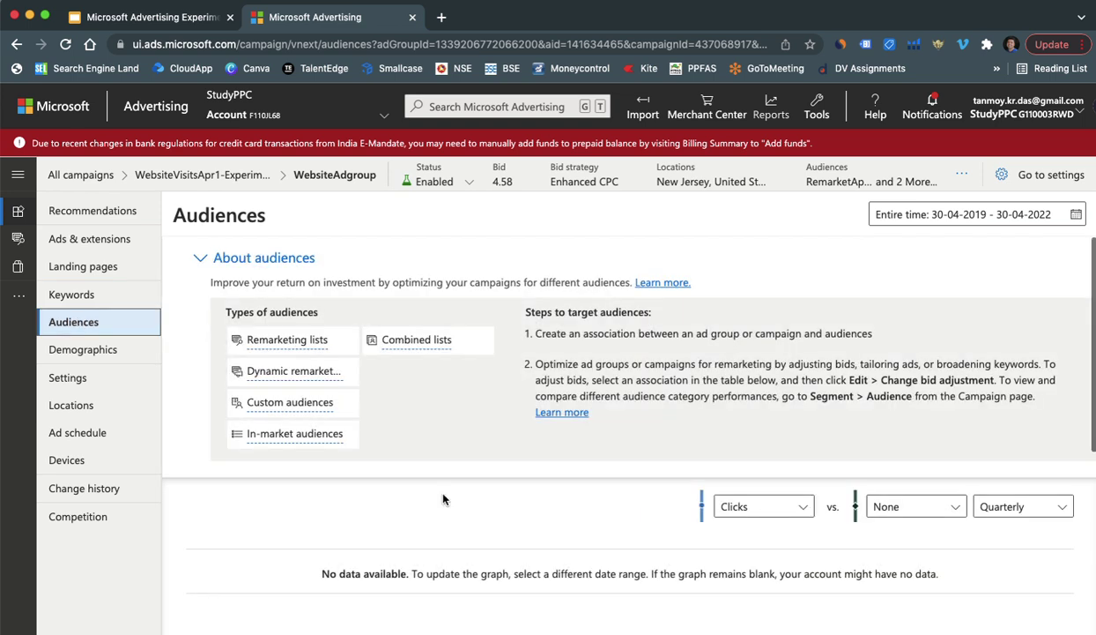
pyautogui.scroll(-3, 460, 480)
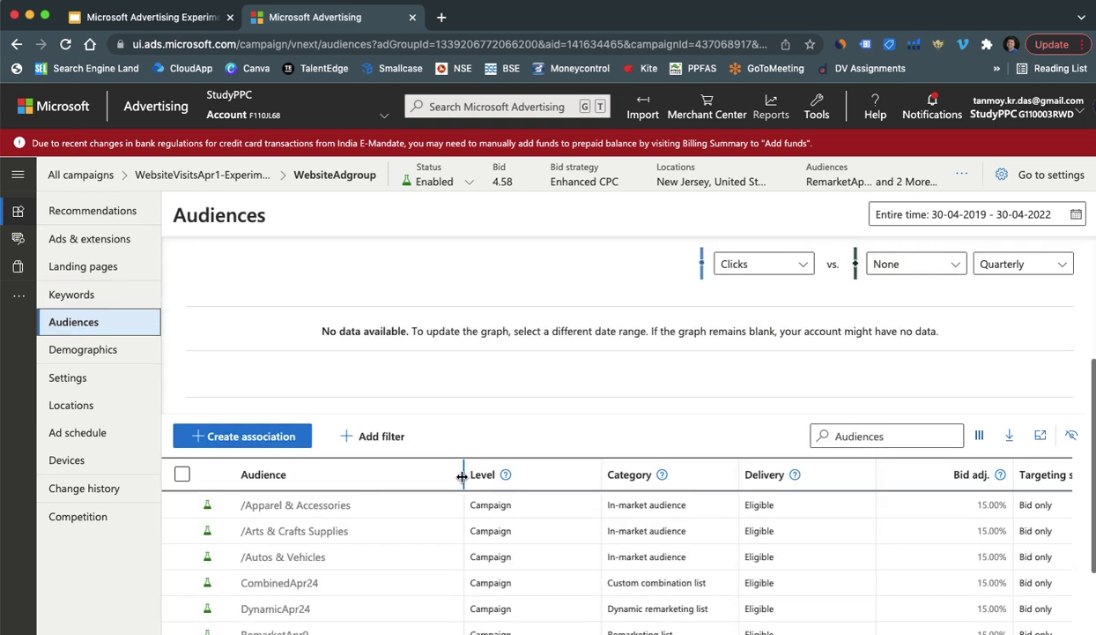
pyautogui.click(282, 437)
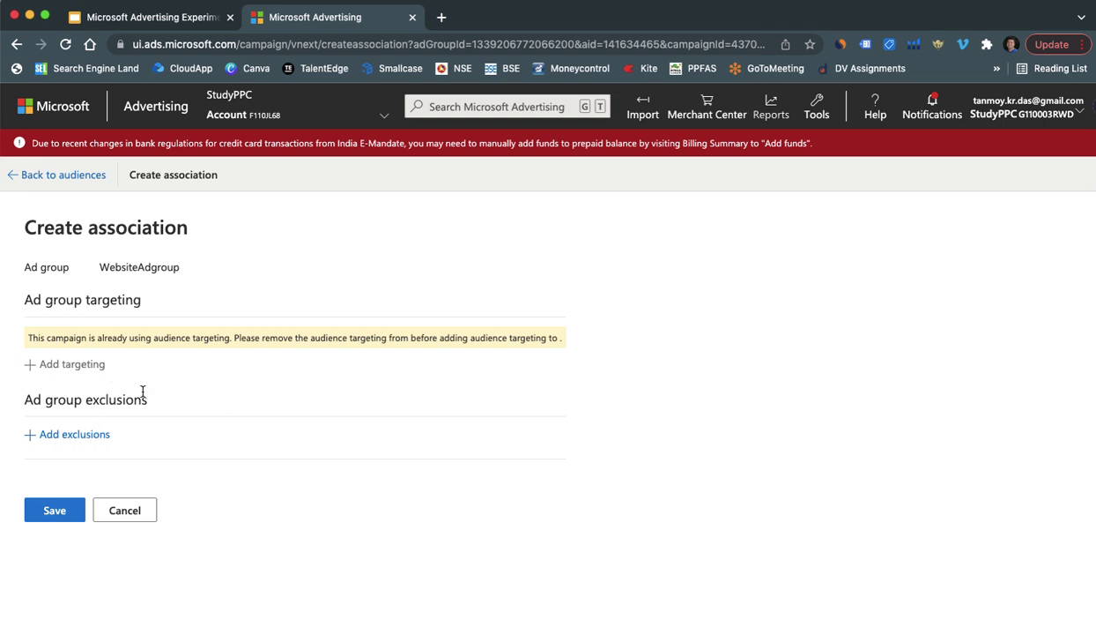
pyautogui.click(124, 511)
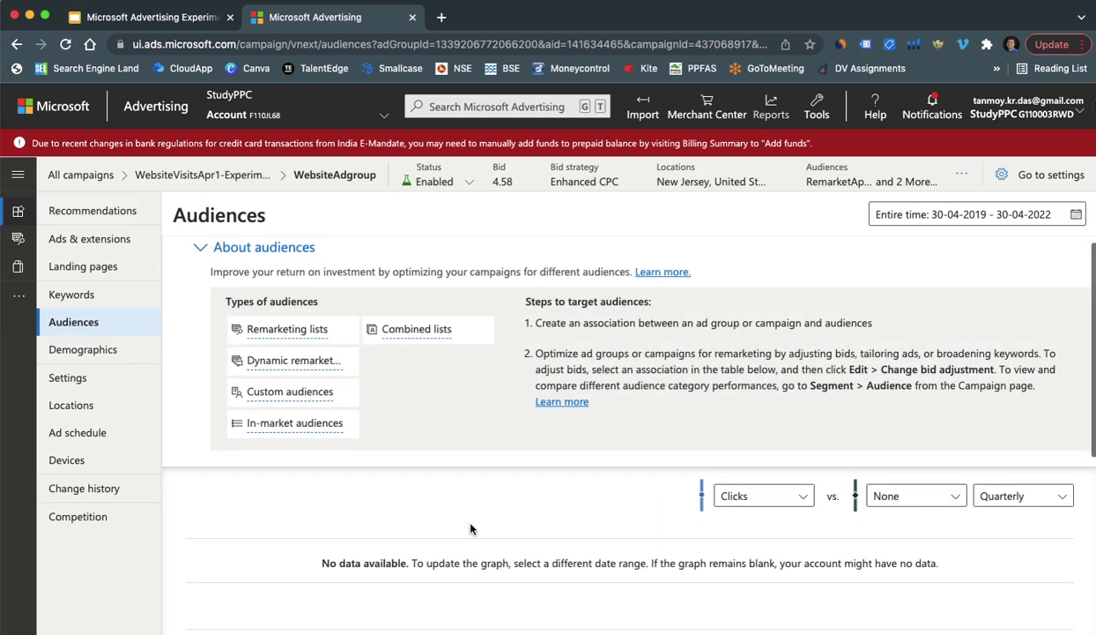
pyautogui.scroll(-5, 472, 526)
pyautogui.scroll(-2, 471, 524)
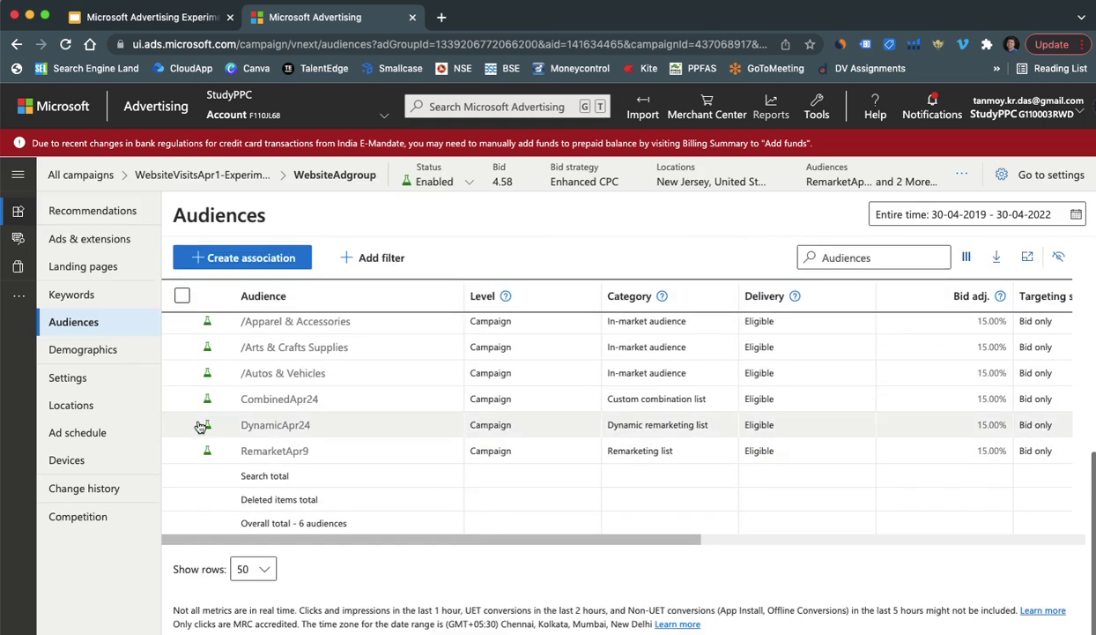
pyautogui.click(109, 347)
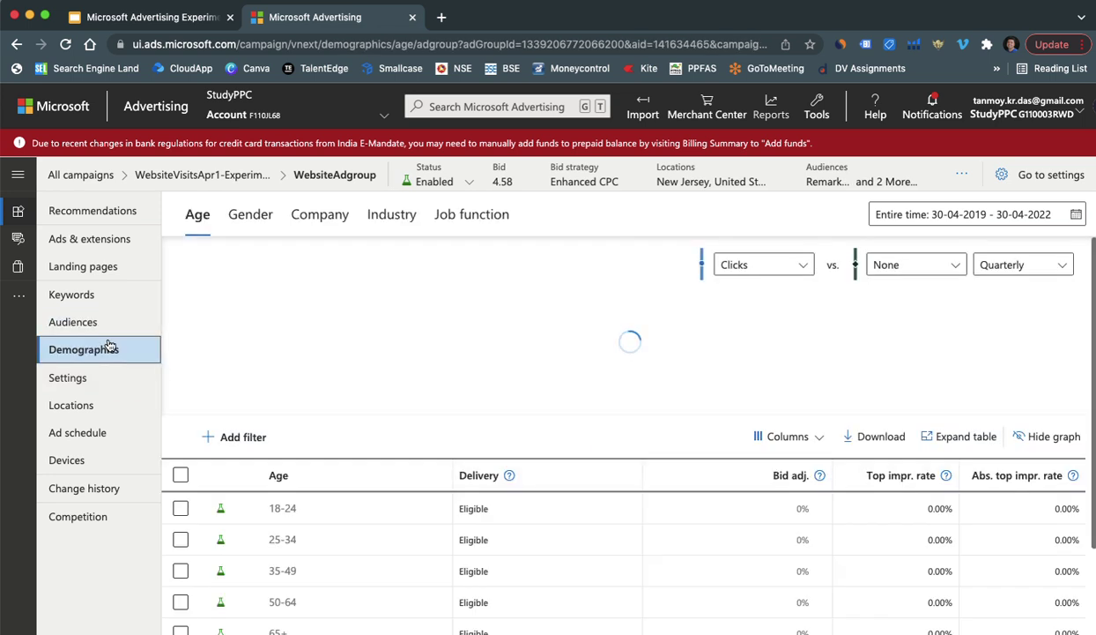
pyautogui.scroll(-1, 443, 518)
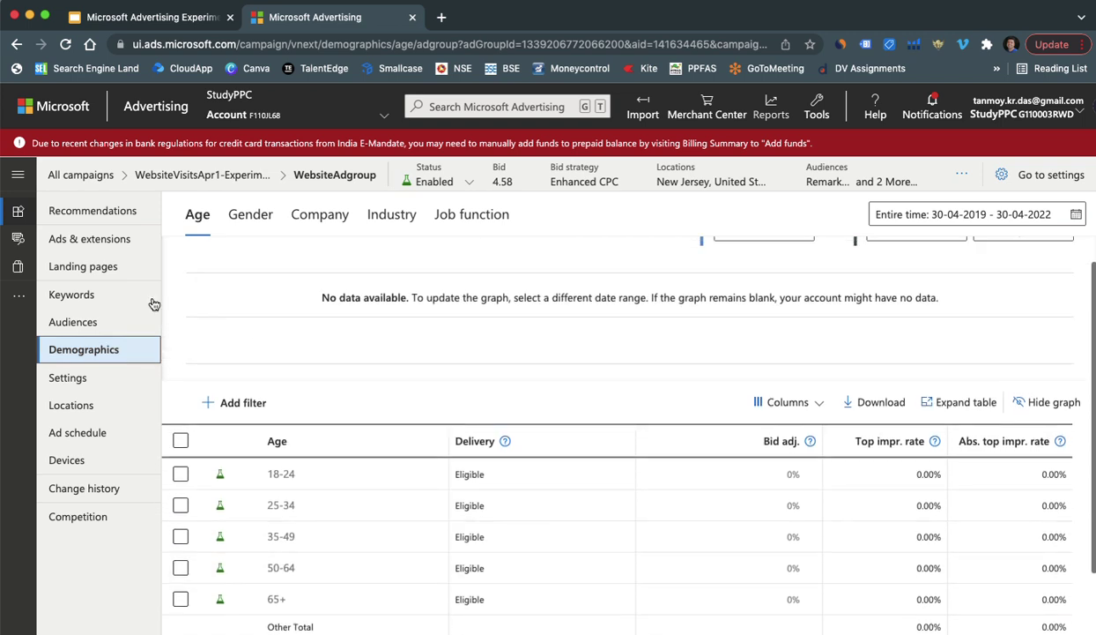
# Step: Open WebsiteAdgroup's ad extensions, bring up the form for creating sitelinks, and switch the view to Callout Extensions
pyautogui.click(117, 239)
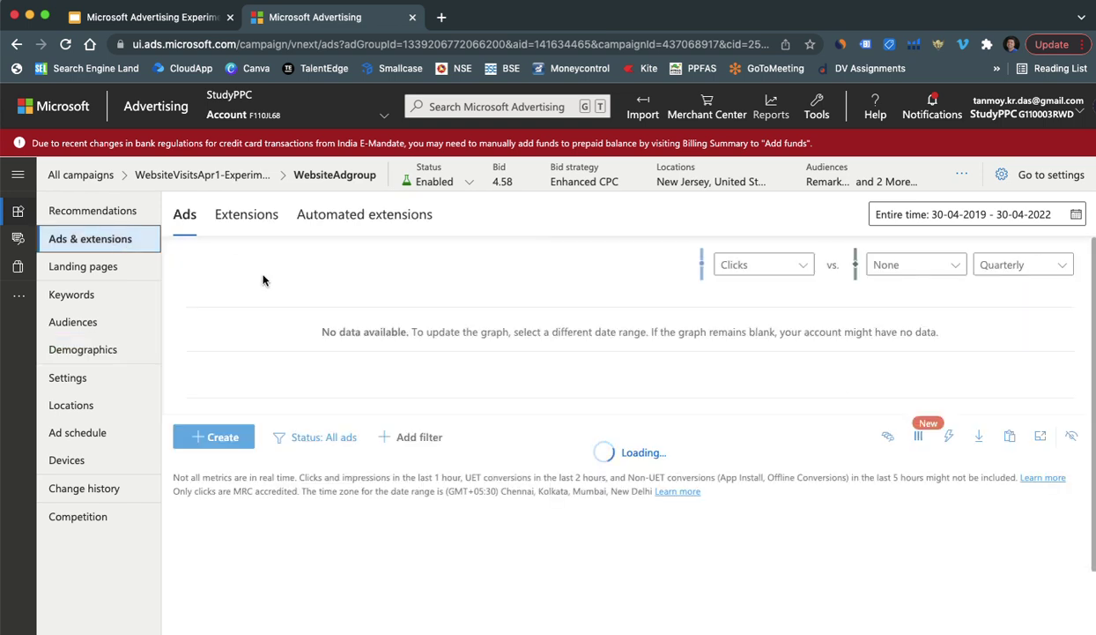
pyautogui.click(248, 220)
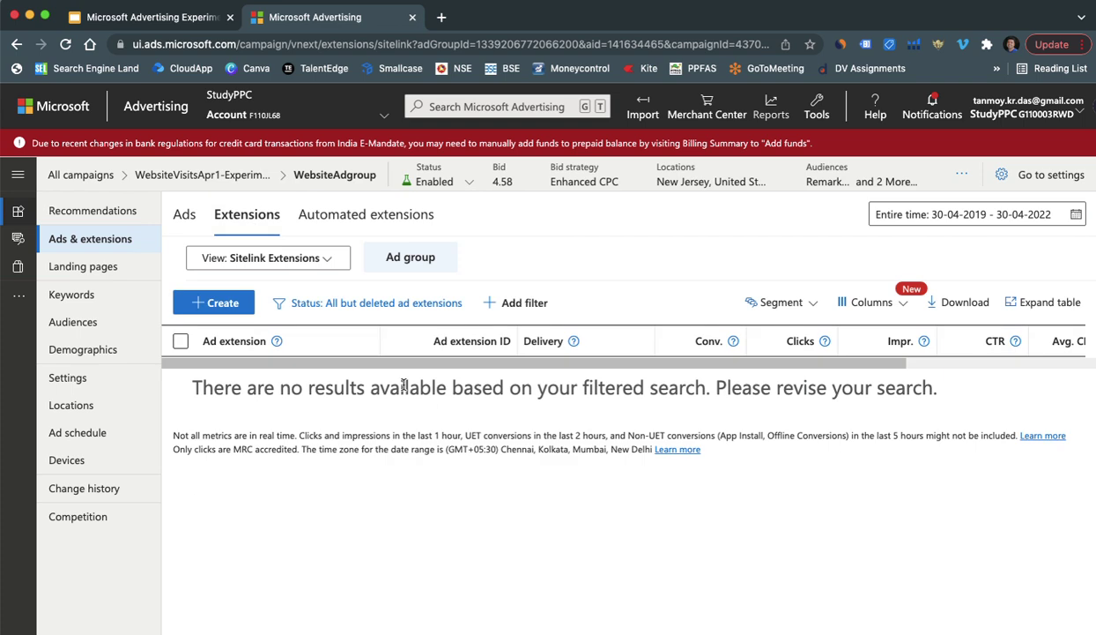
pyautogui.click(238, 301)
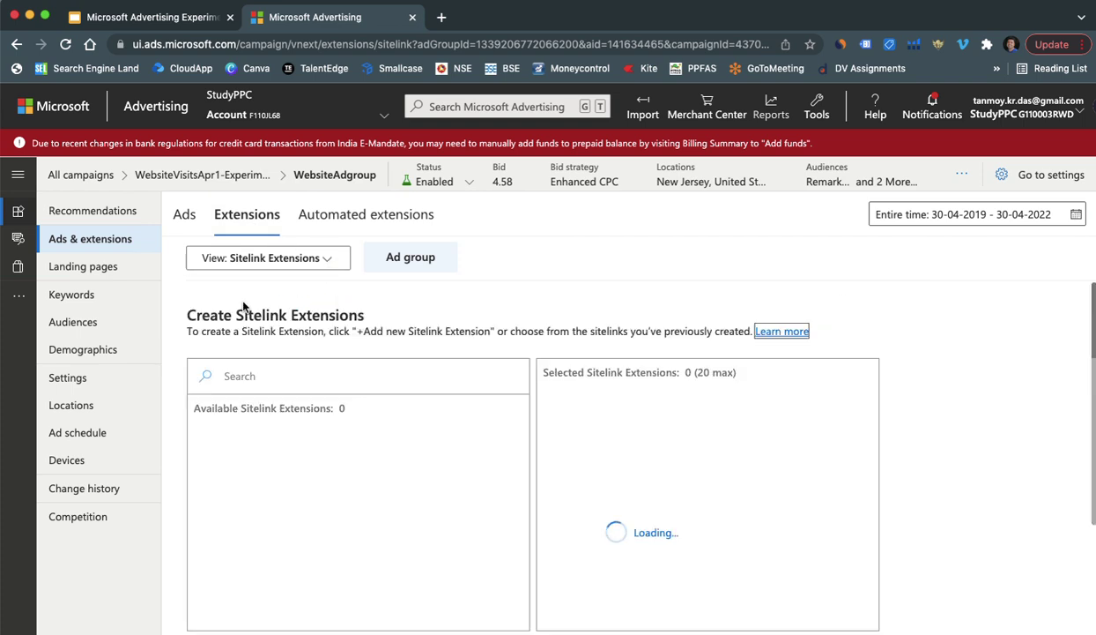
pyautogui.click(313, 258)
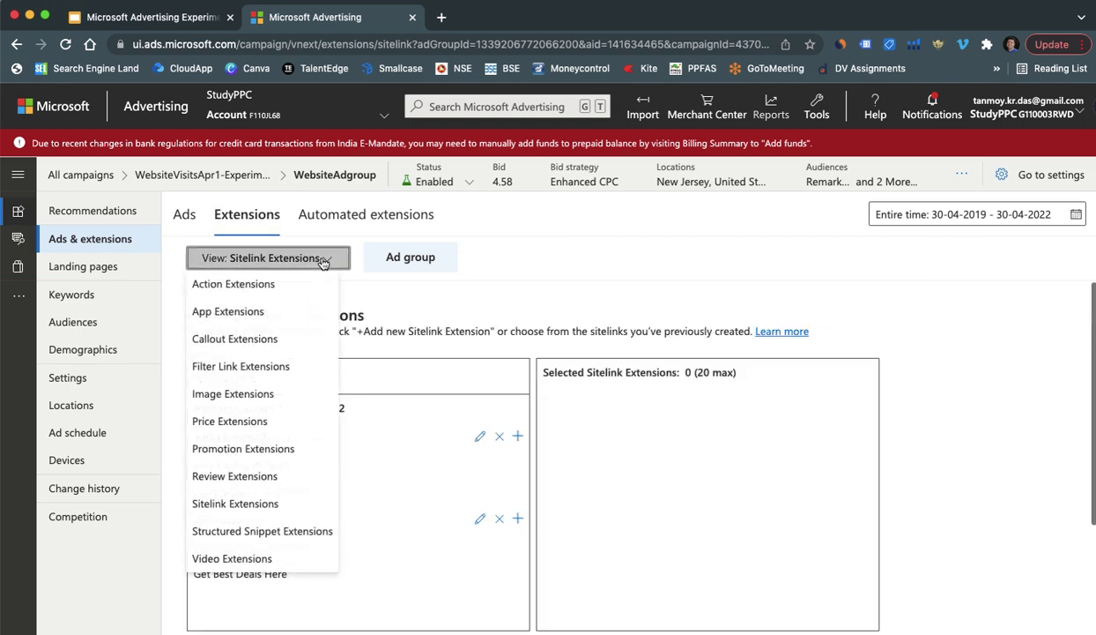
pyautogui.click(263, 343)
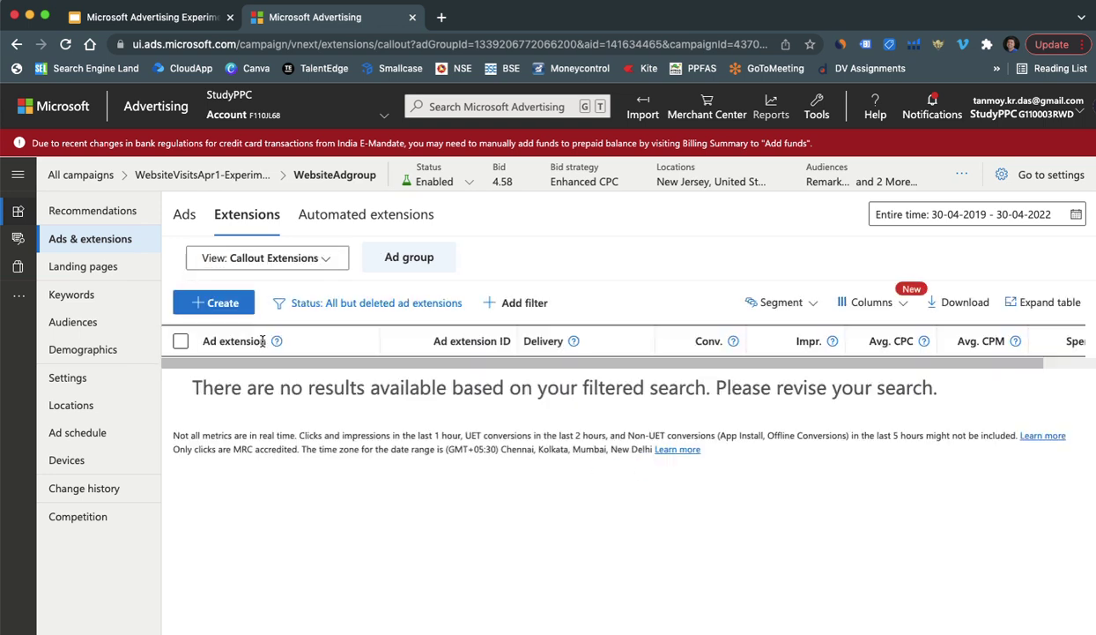
pyautogui.click(222, 304)
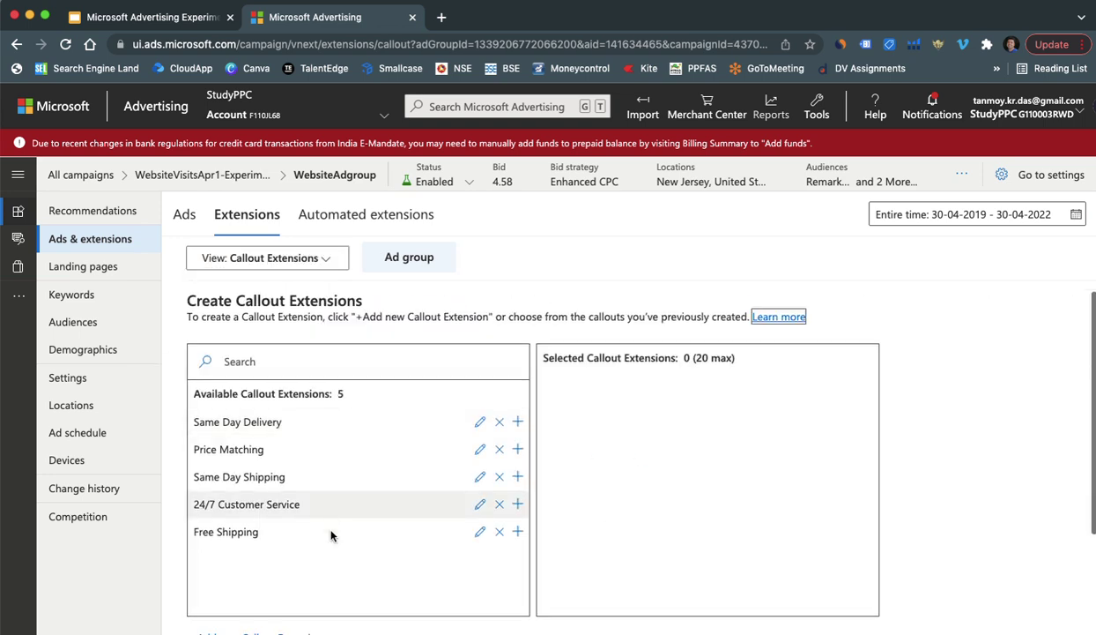
pyautogui.scroll(-5, 309, 520)
pyautogui.click(229, 478)
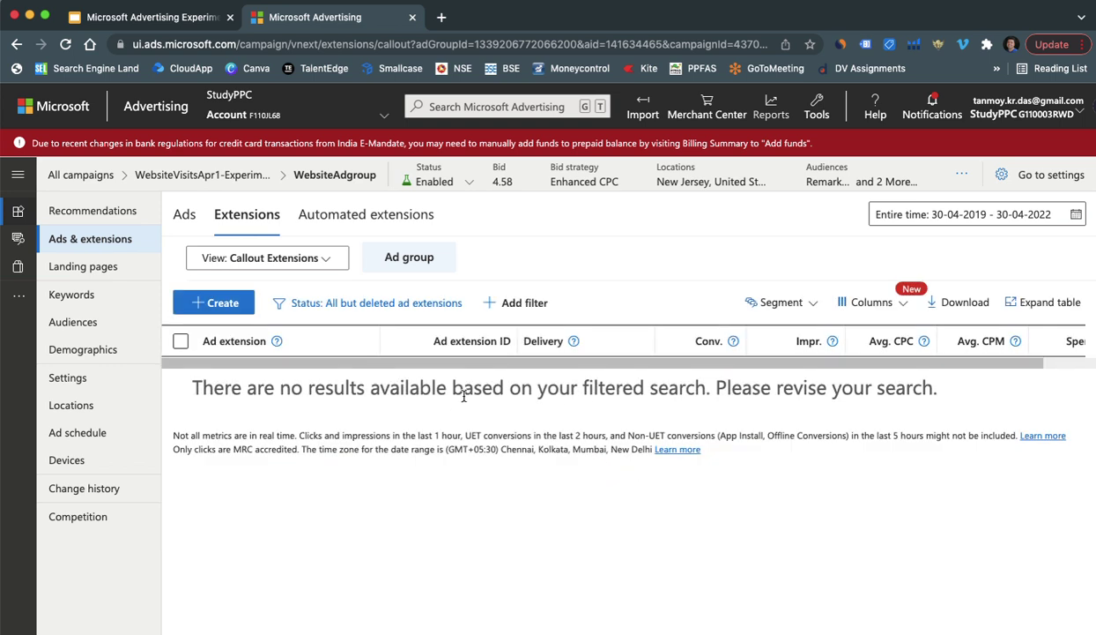
# Step: Create a new callout extension with the text "Same Day Shipping" for WebsiteAdgroup and save it to the ad group
pyautogui.click(222, 302)
pyautogui.scroll(-3, 372, 512)
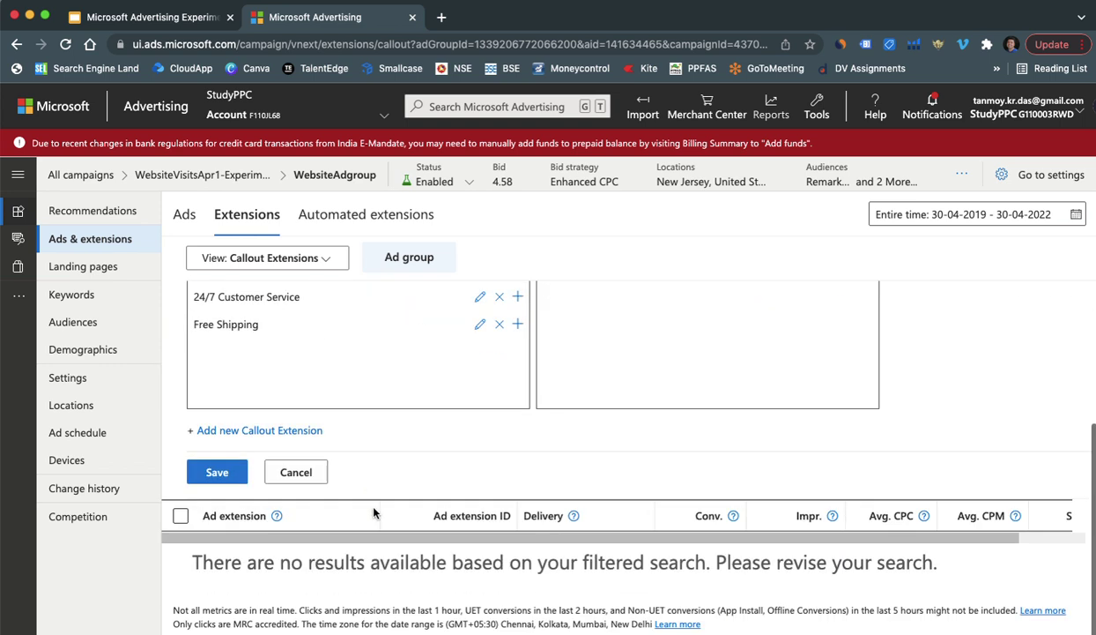
pyautogui.click(255, 430)
pyautogui.click(886, 231)
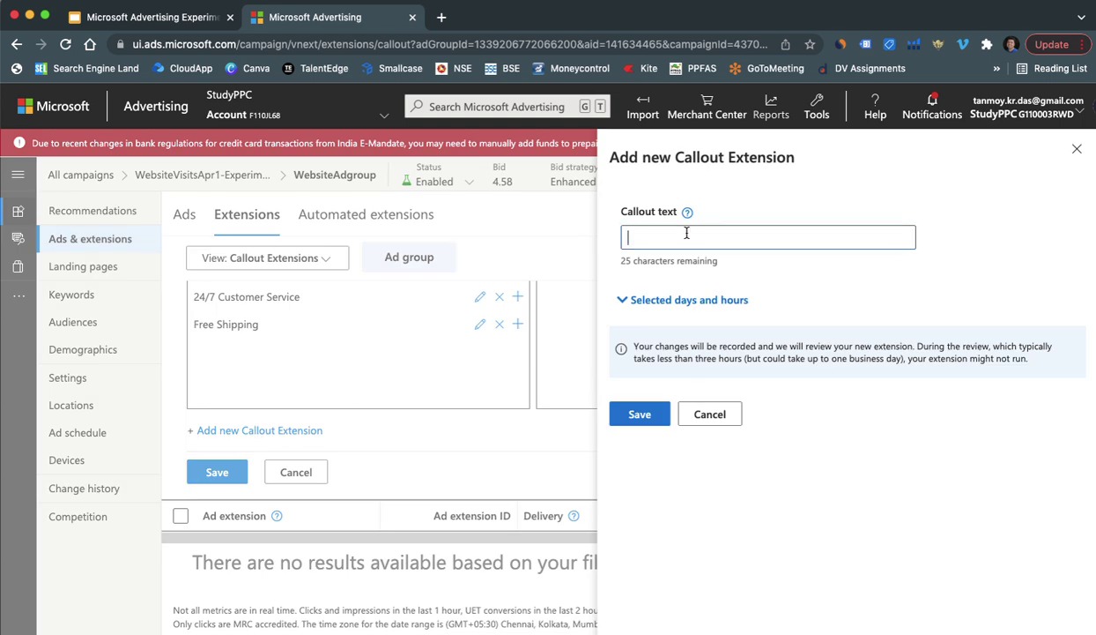
pyautogui.write('Same Day Shipping')
pyautogui.click(639, 413)
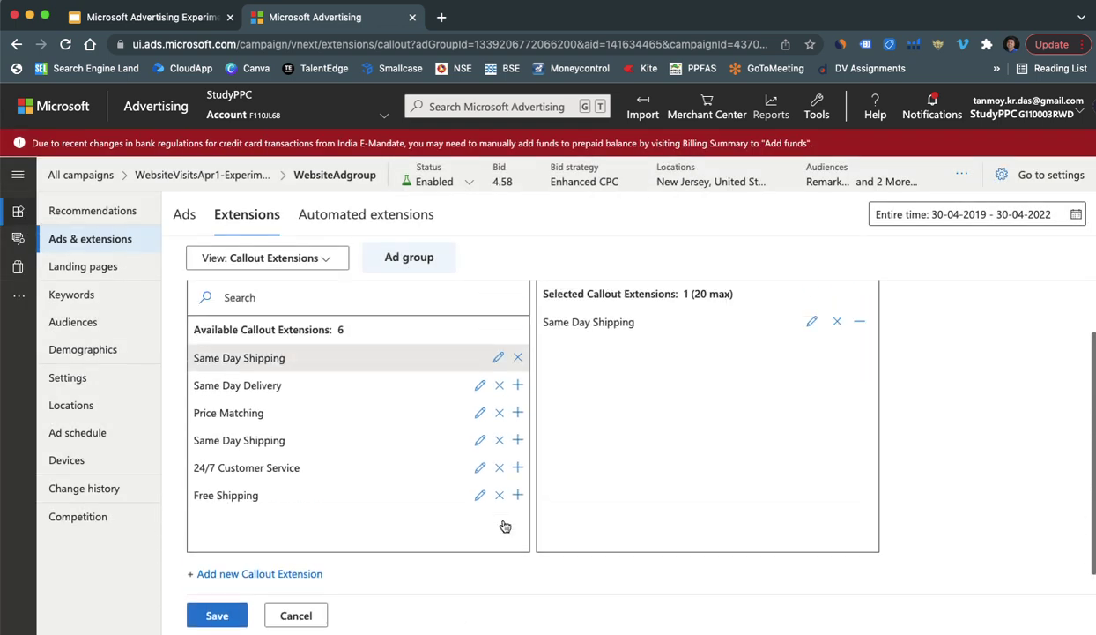
pyautogui.click(216, 472)
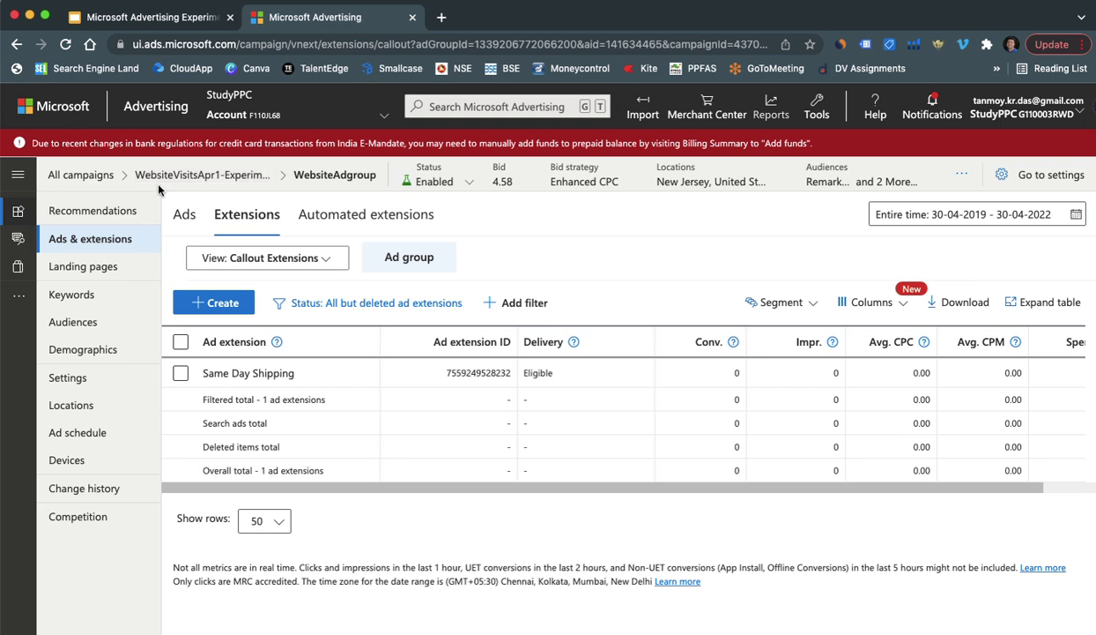
# Step: Return to the WebsiteVisitsApr1 experiment campaign and examine the options for applying the experiment, closing them without applying it
pyautogui.click(201, 178)
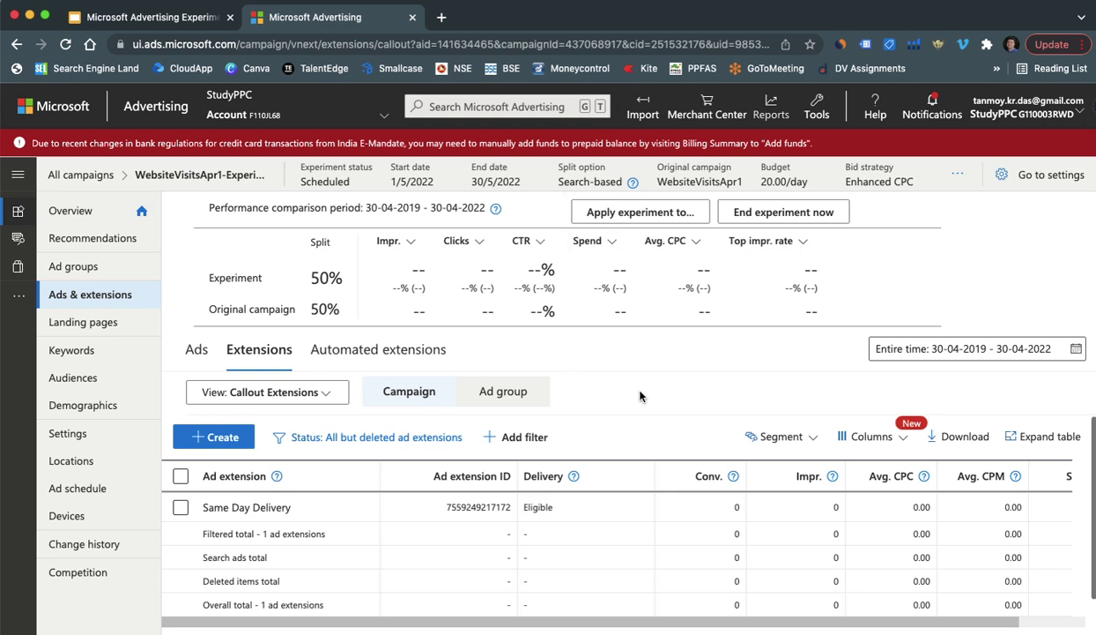
pyautogui.click(652, 215)
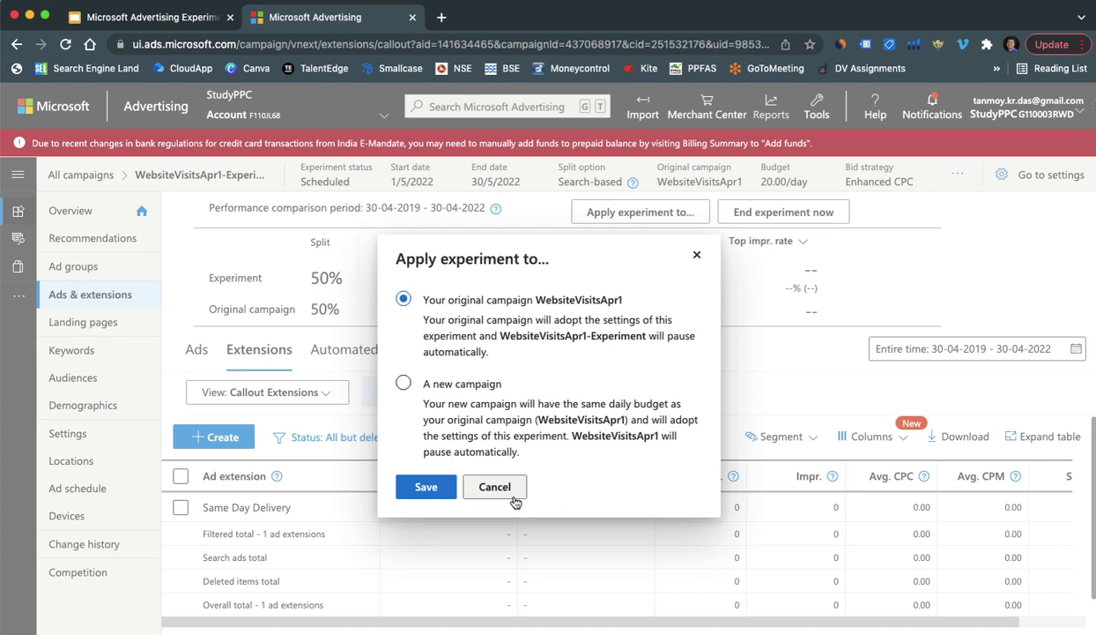
pyautogui.click(481, 487)
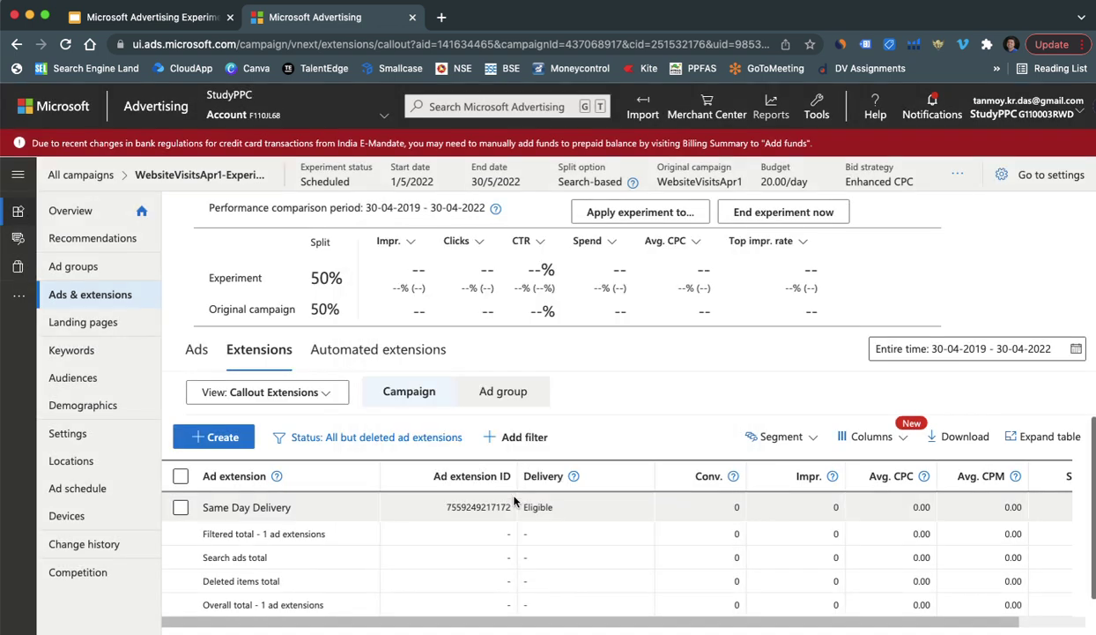